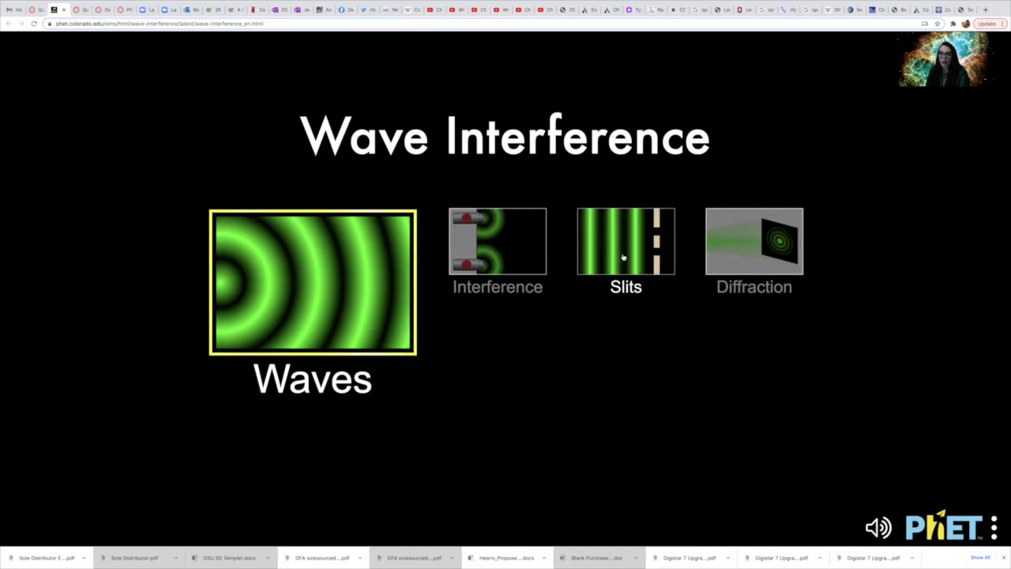
# Open the Slits simulation, switch to the light source, and show the screen with its intensity graph.
pyautogui.click(623, 257)
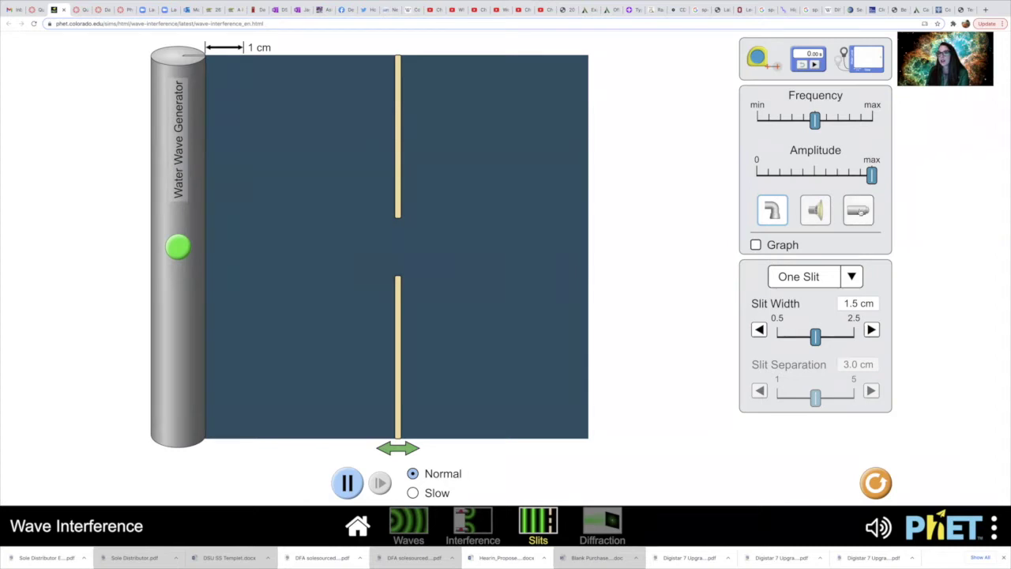
pyautogui.click(858, 212)
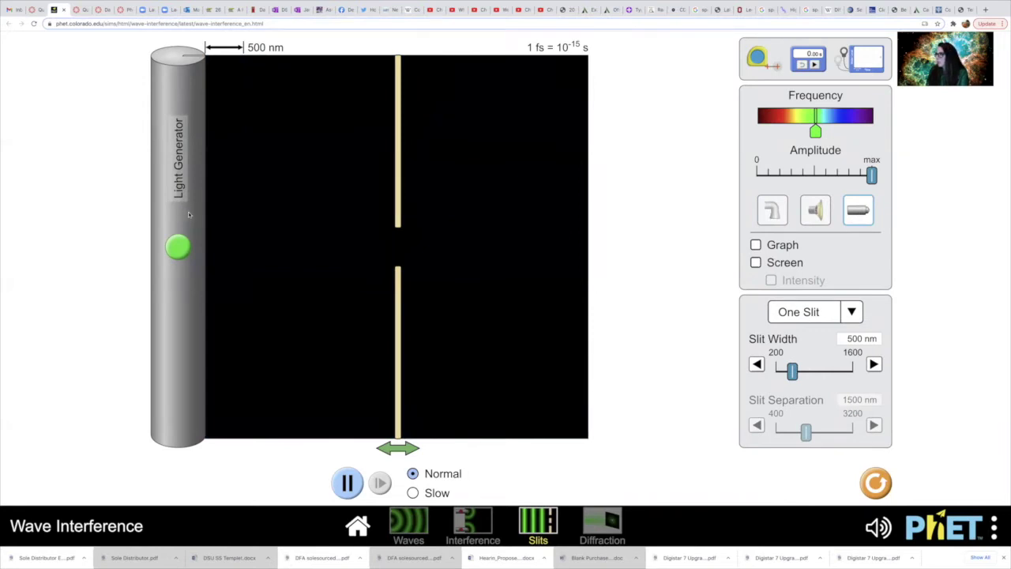
pyautogui.click(757, 264)
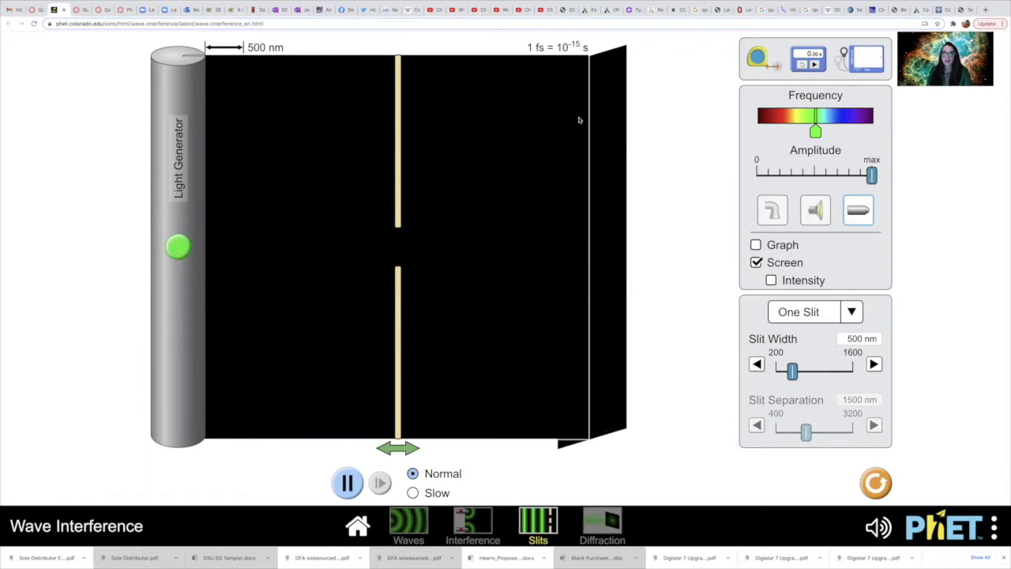
pyautogui.click(771, 281)
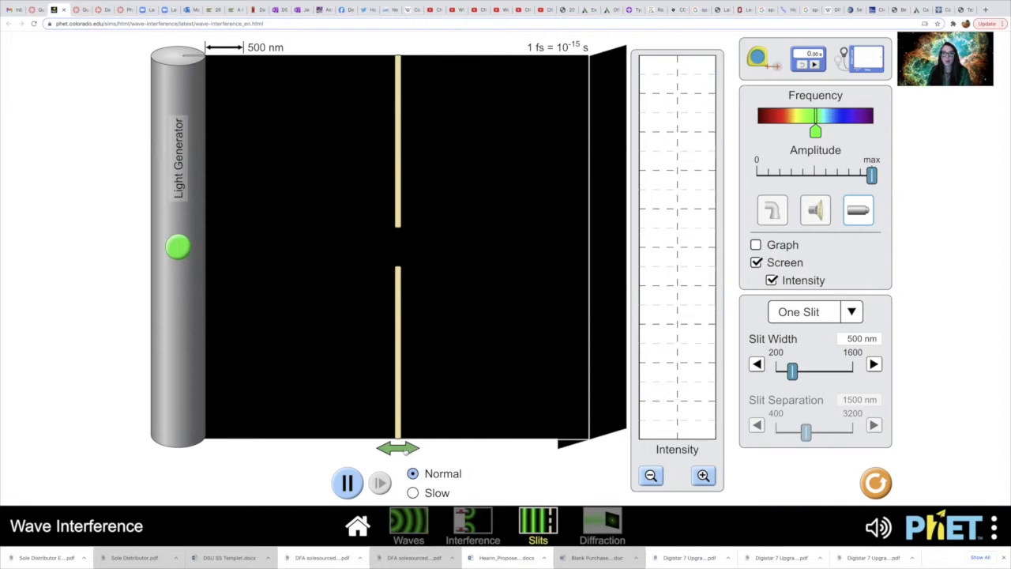
# Move the slit barrier to about 500 nm from the light generator and change it to Two Slits.
pyautogui.moveTo(397, 448); pyautogui.dragTo(256, 450)
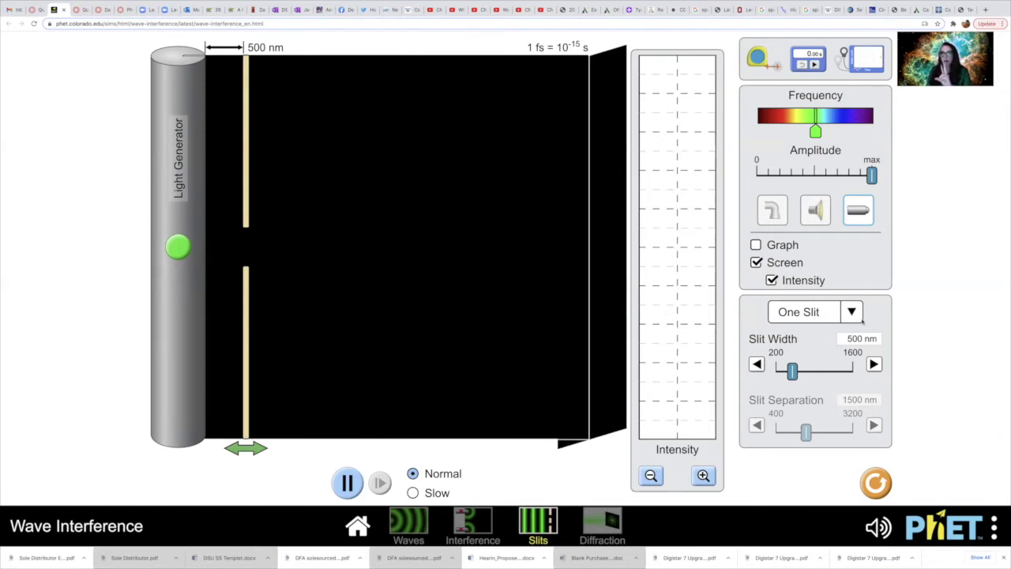
pyautogui.click(850, 316)
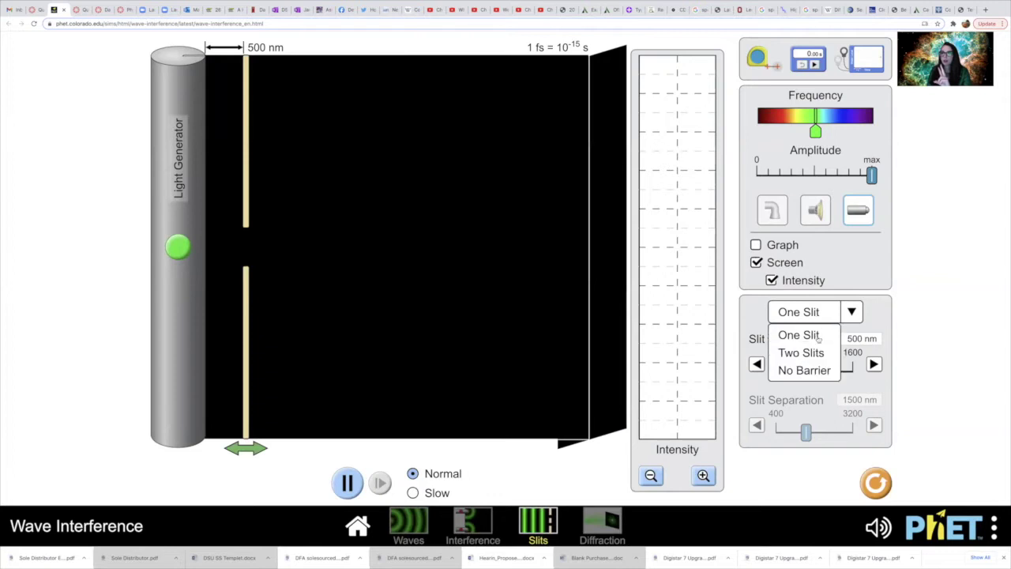
pyautogui.click(804, 350)
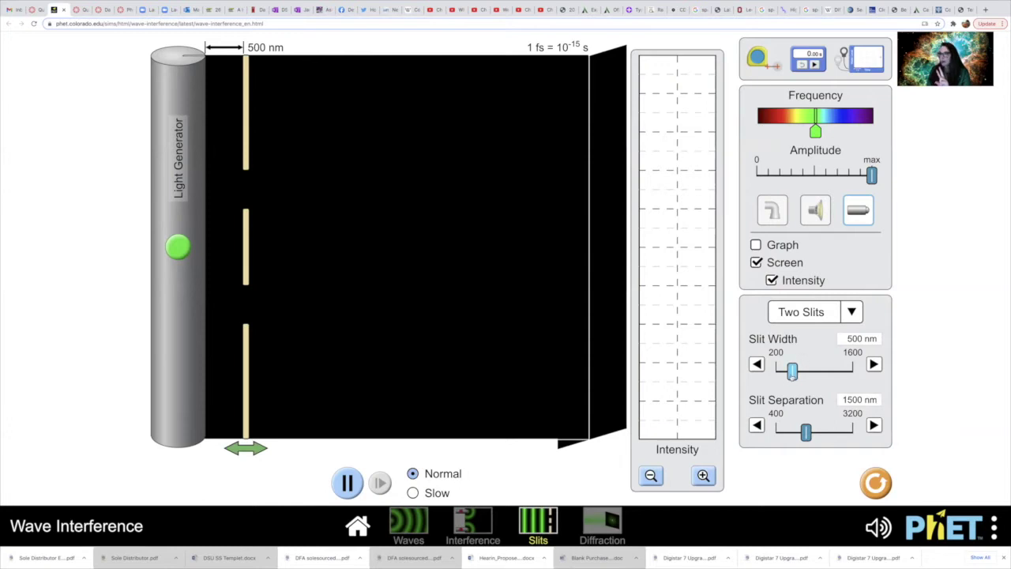
# Set the slit width to 400 nm and the slit separation to 3200 nm.
pyautogui.moveTo(792, 373); pyautogui.dragTo(795, 373)
pyautogui.click(757, 364)
pyautogui.click(757, 364)
pyautogui.click(757, 364)
pyautogui.click(756, 364)
pyautogui.click(757, 364)
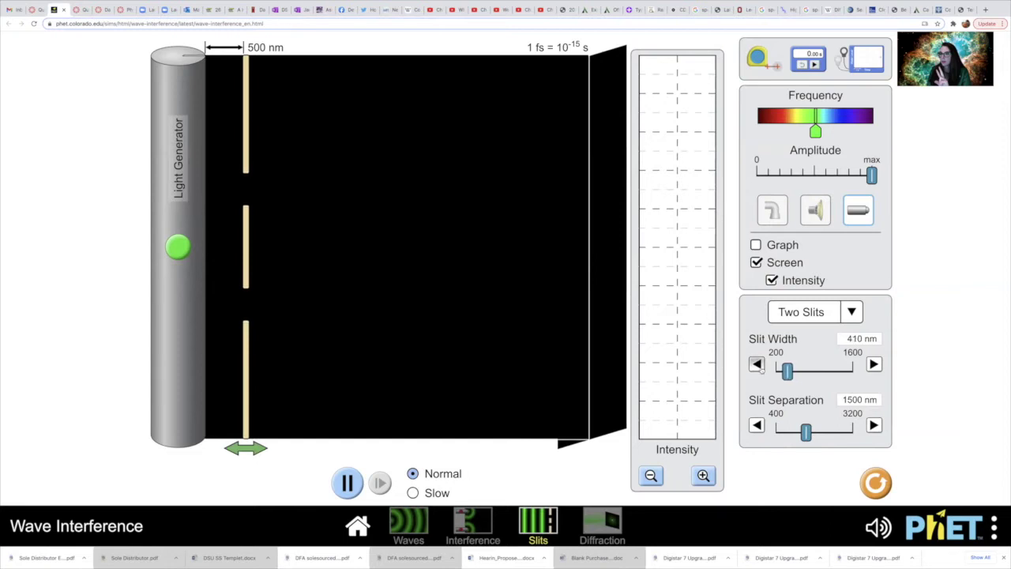
pyautogui.click(757, 364)
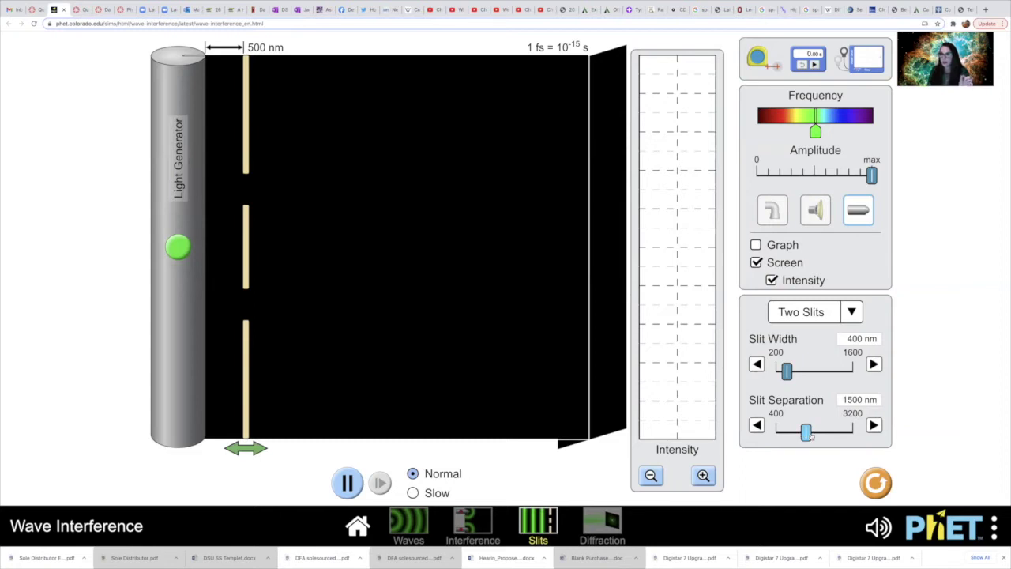
pyautogui.moveTo(805, 431); pyautogui.dragTo(852, 431)
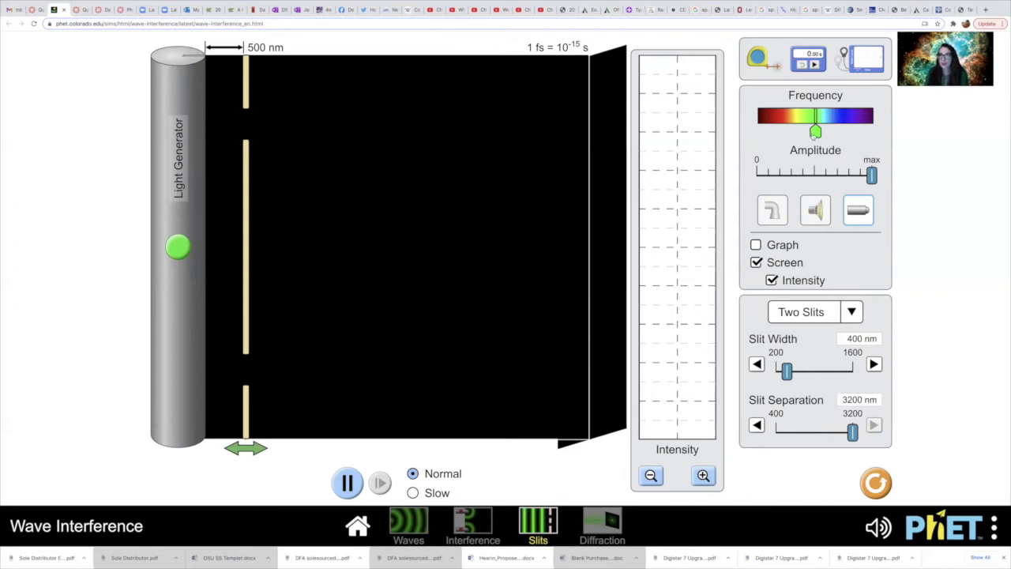
# Raise the green light's frequency slightly and run the light generator at Slow speed.
pyautogui.moveTo(813, 135)
pyautogui.mouseDown()
pyautogui.moveTo(824, 135)
pyautogui.moveTo(816, 137)
pyautogui.mouseUp()
pyautogui.click(174, 251)
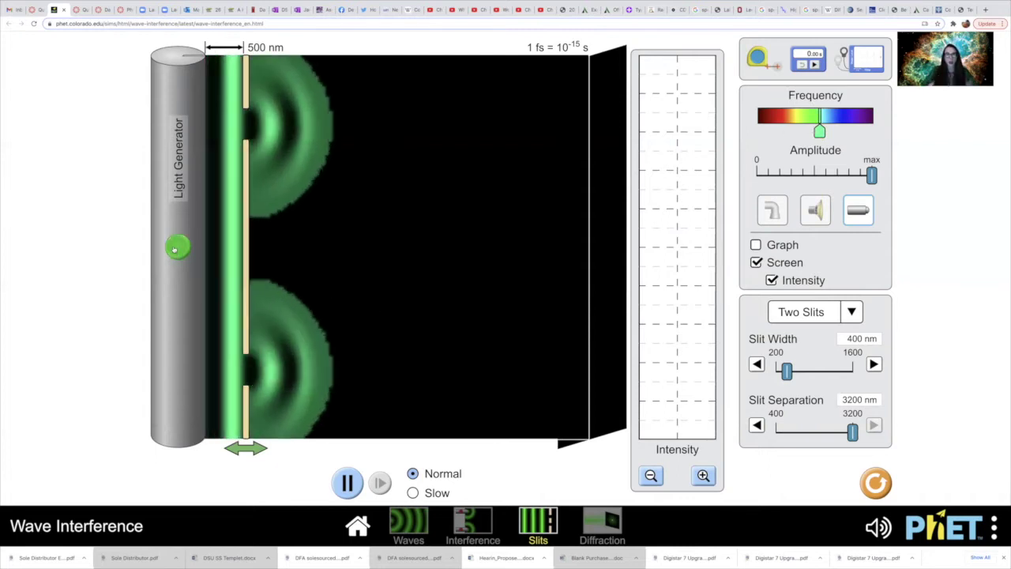
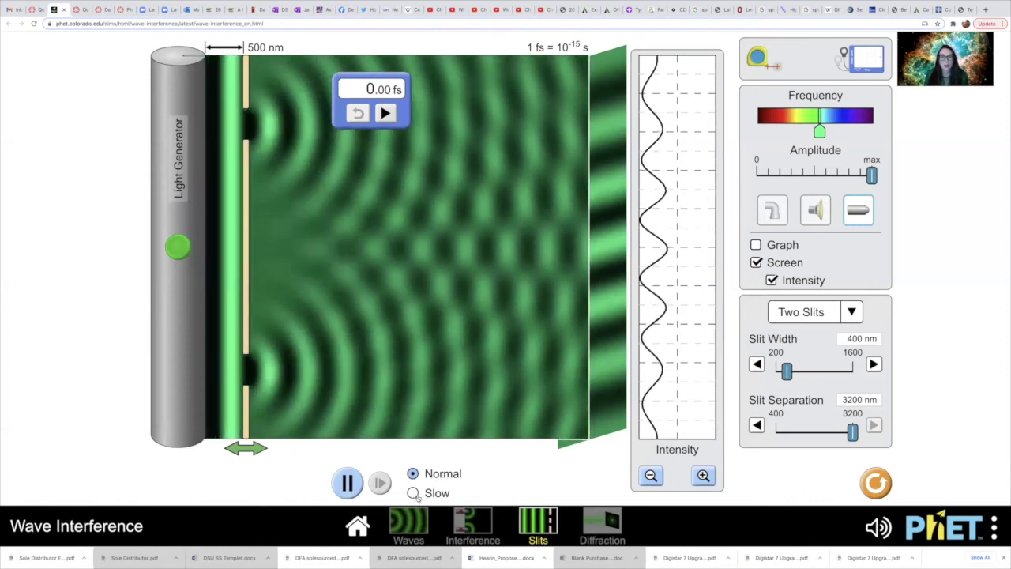
pyautogui.click(412, 492)
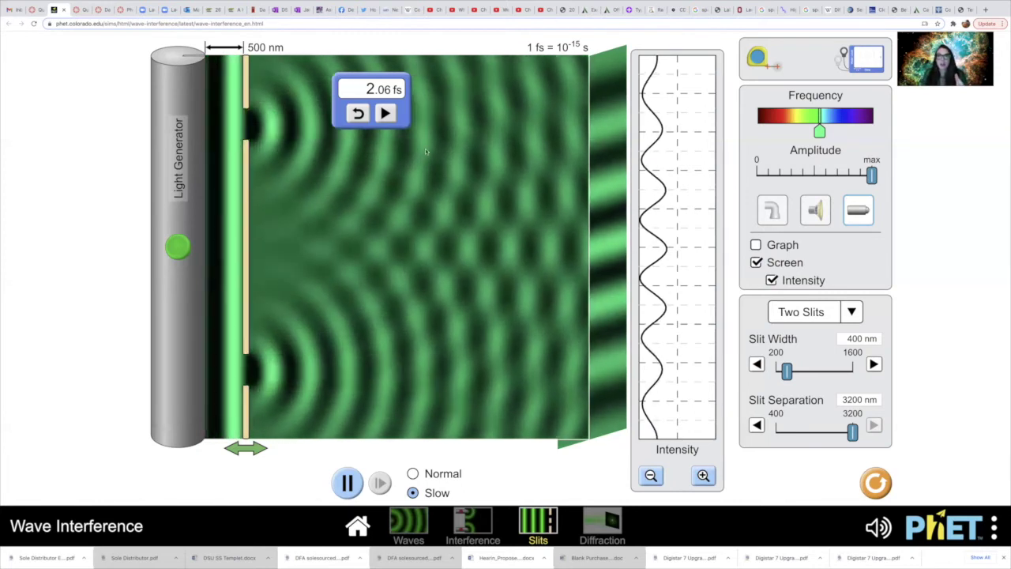
# Put the stopwatch away and measure along the screen from the central bright fringe up to the upper slit's height.
pyautogui.moveTo(358, 82); pyautogui.dragTo(835, 57)
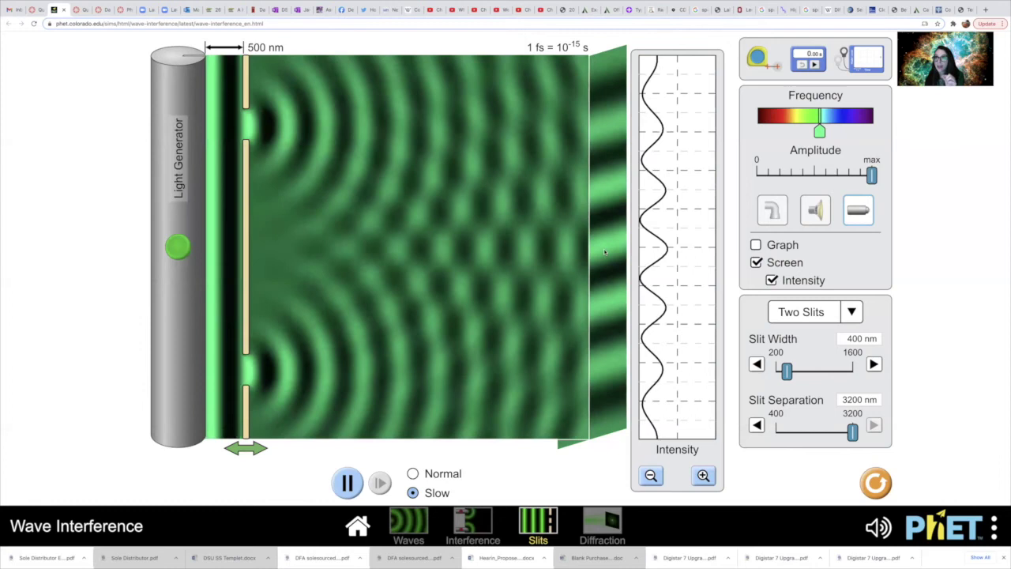
pyautogui.moveTo(756, 57); pyautogui.dragTo(577, 230)
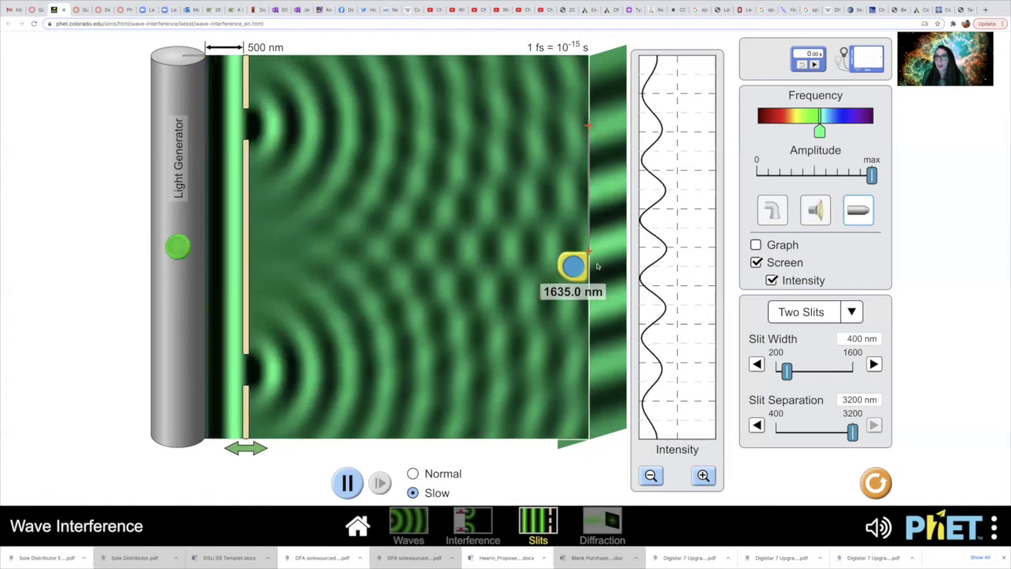
# Measure the horizontal distance from the slit barrier to the screen with the measuring tape.
pyautogui.moveTo(590, 183); pyautogui.dragTo(504, 166)
pyautogui.moveTo(486, 248); pyautogui.dragTo(413, 229)
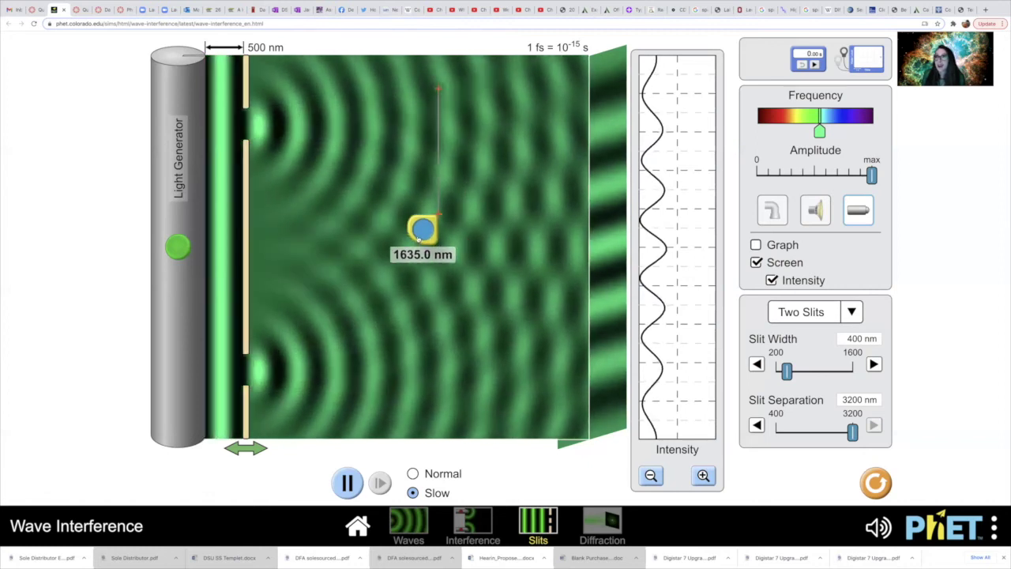
pyautogui.moveTo(428, 89); pyautogui.dragTo(589, 101)
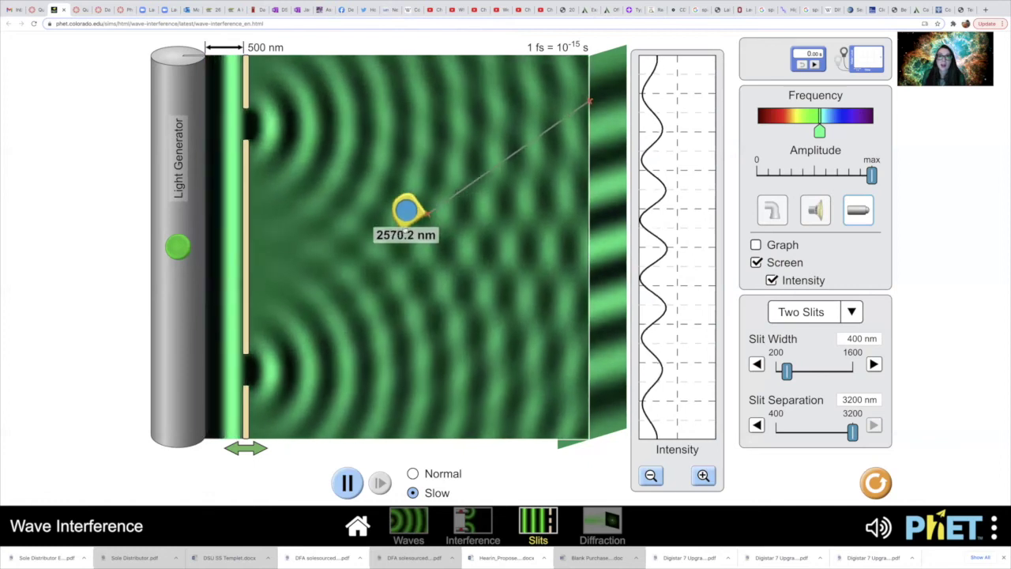
pyautogui.moveTo(408, 211); pyautogui.dragTo(226, 203)
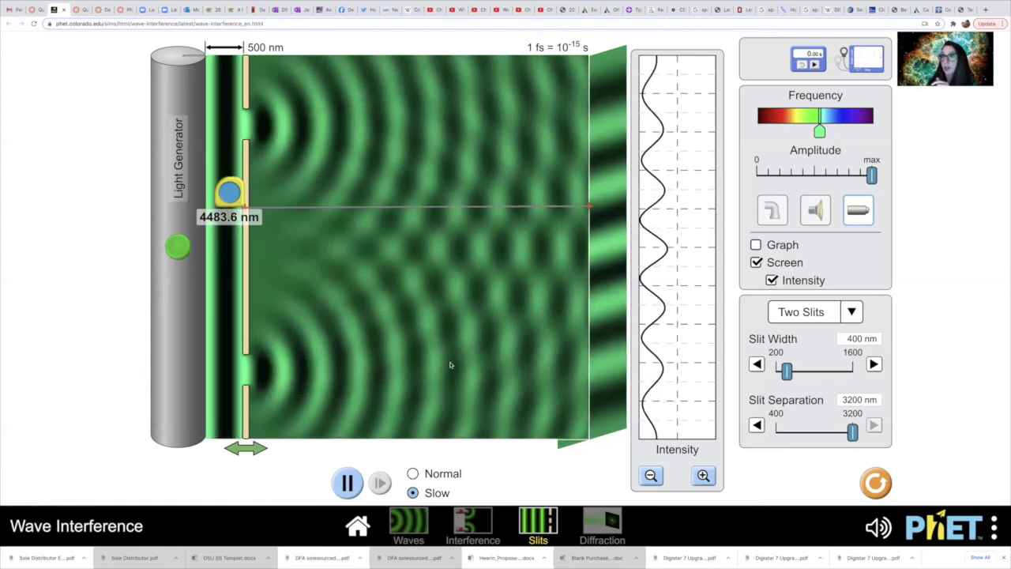
# Place the stopwatch over the wave area and lower the light's frequency to red before settling on orange-yellow.
pyautogui.moveTo(809, 59); pyautogui.dragTo(502, 135)
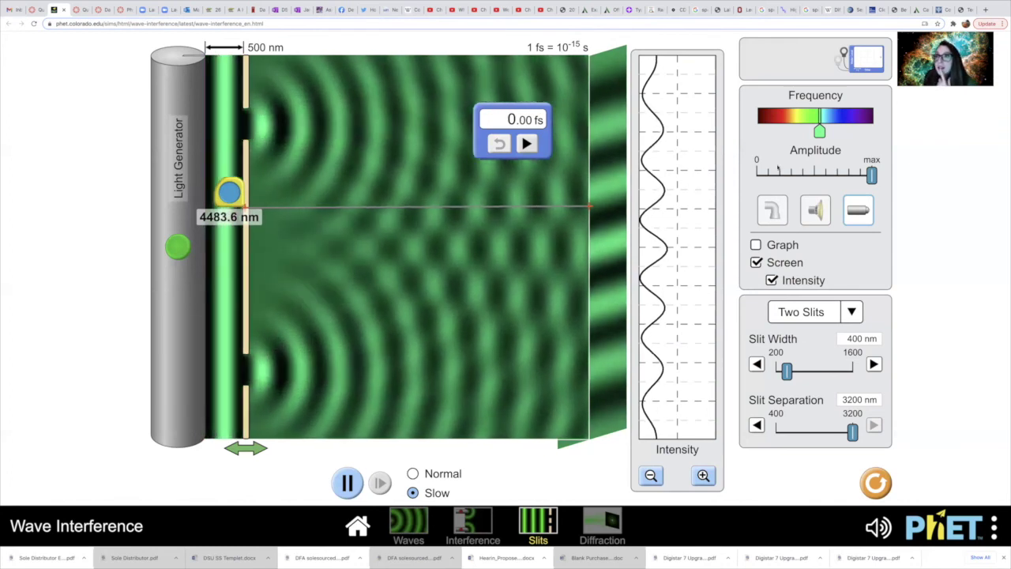
pyautogui.moveTo(818, 132); pyautogui.dragTo(780, 134)
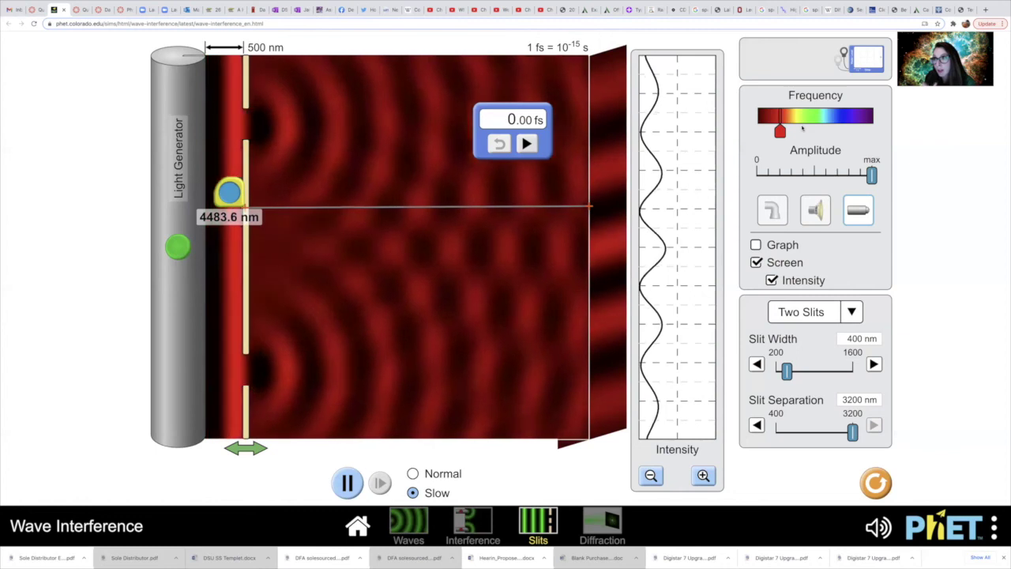
pyautogui.moveTo(779, 131); pyautogui.dragTo(791, 131)
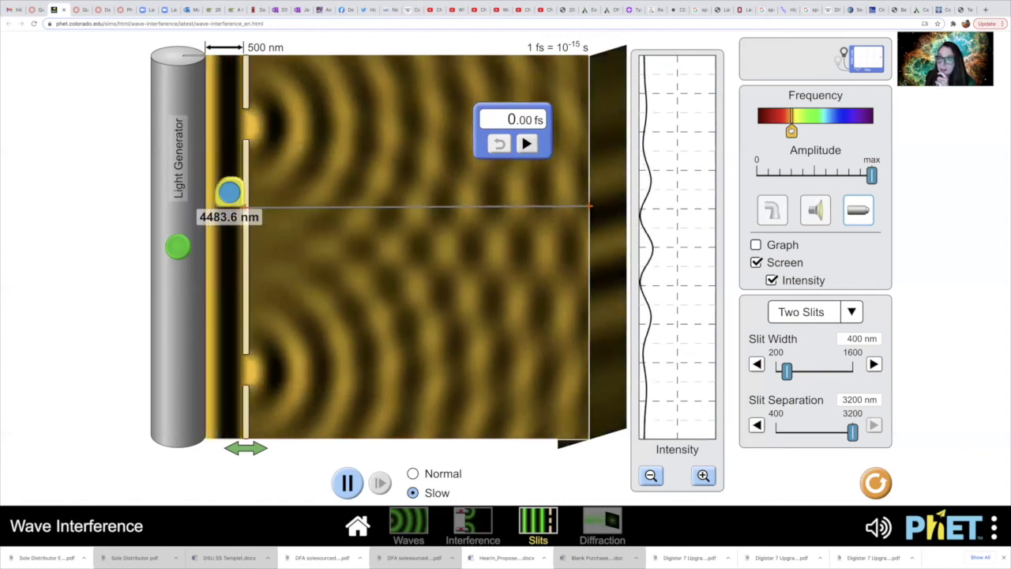
# Open the Diffraction simulation and switch on the laser, keeping the circular aperture's eccentricity at 0.00.
pyautogui.click(357, 526)
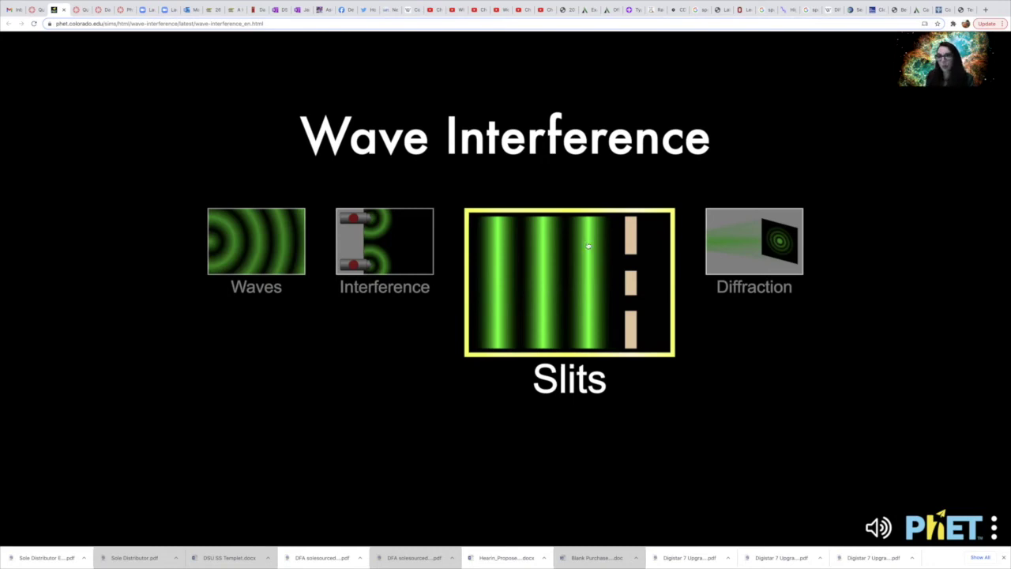
pyautogui.click(753, 251)
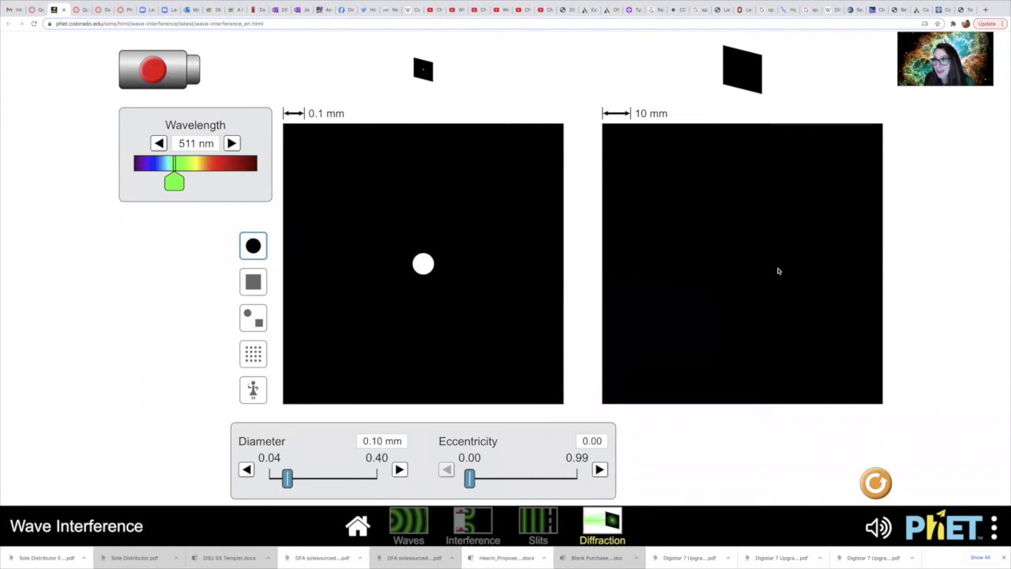
pyautogui.click(152, 73)
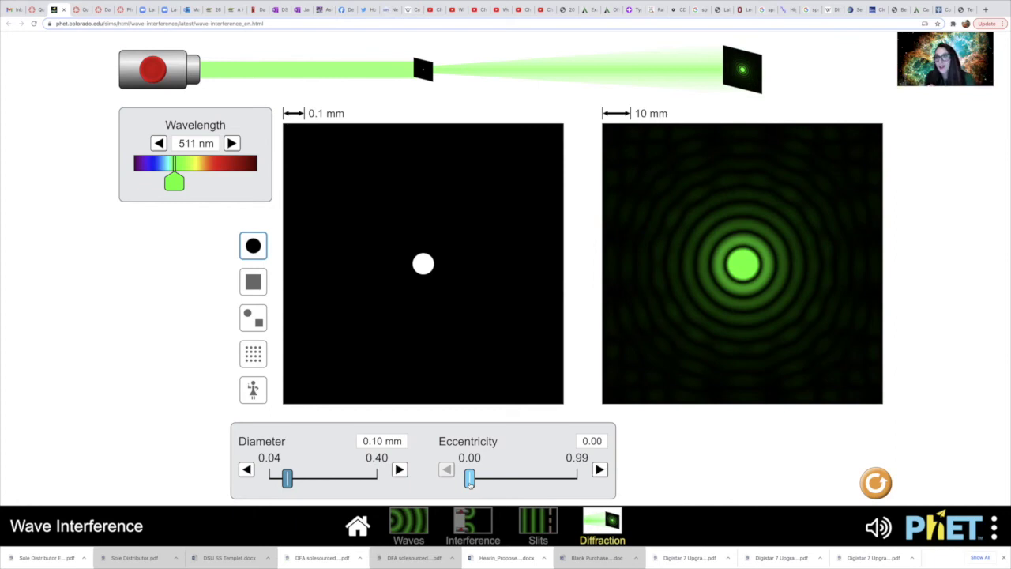
pyautogui.moveTo(469, 480)
pyautogui.mouseDown()
pyautogui.moveTo(573, 480)
pyautogui.moveTo(464, 472)
pyautogui.mouseUp()
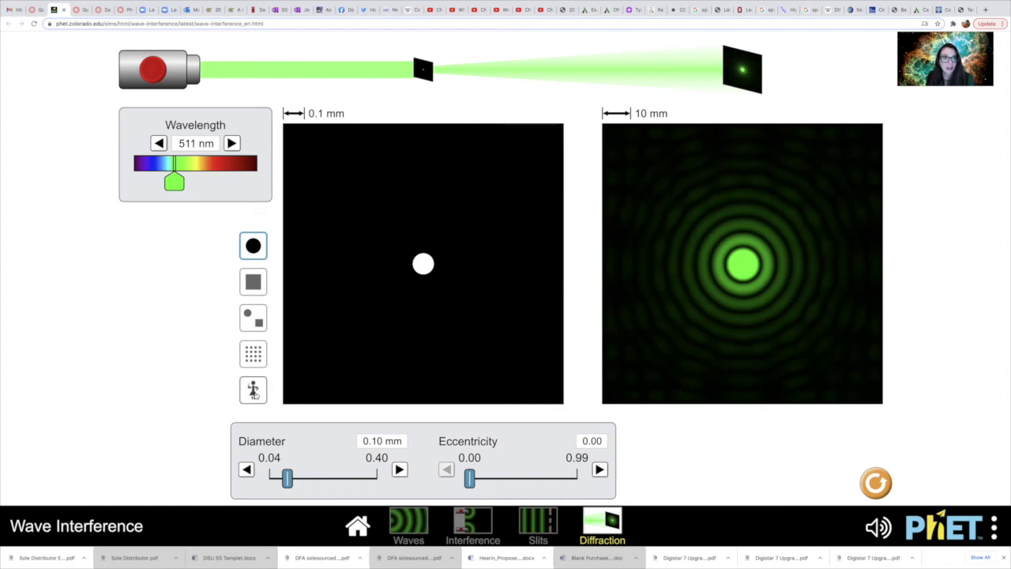
# Compare the diffraction patterns of the square, circle-and-square, circle lattice and figure apertures, ending on the circular aperture.
pyautogui.click(253, 282)
pyautogui.click(253, 317)
pyautogui.click(252, 354)
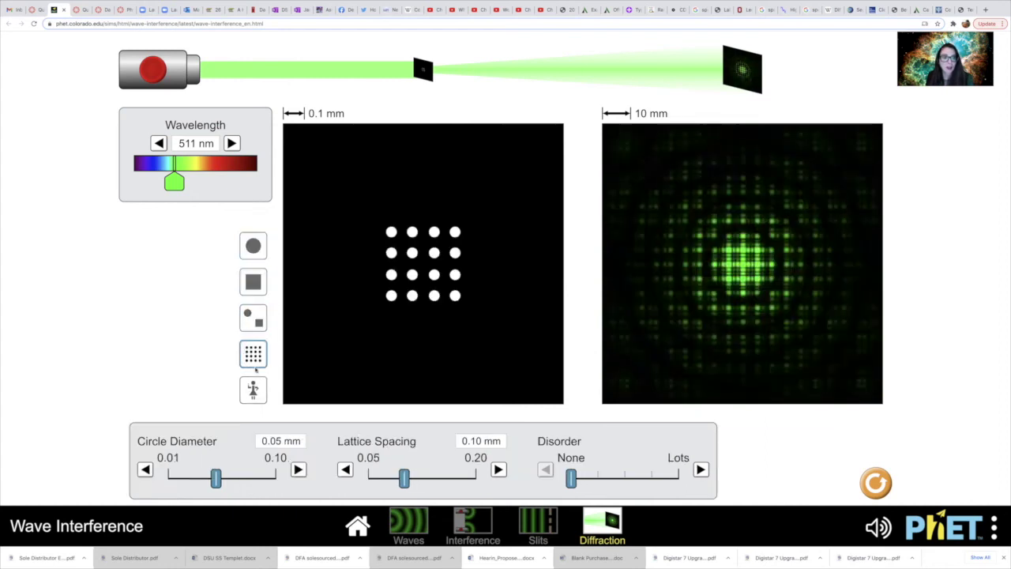
pyautogui.click(253, 389)
pyautogui.click(253, 282)
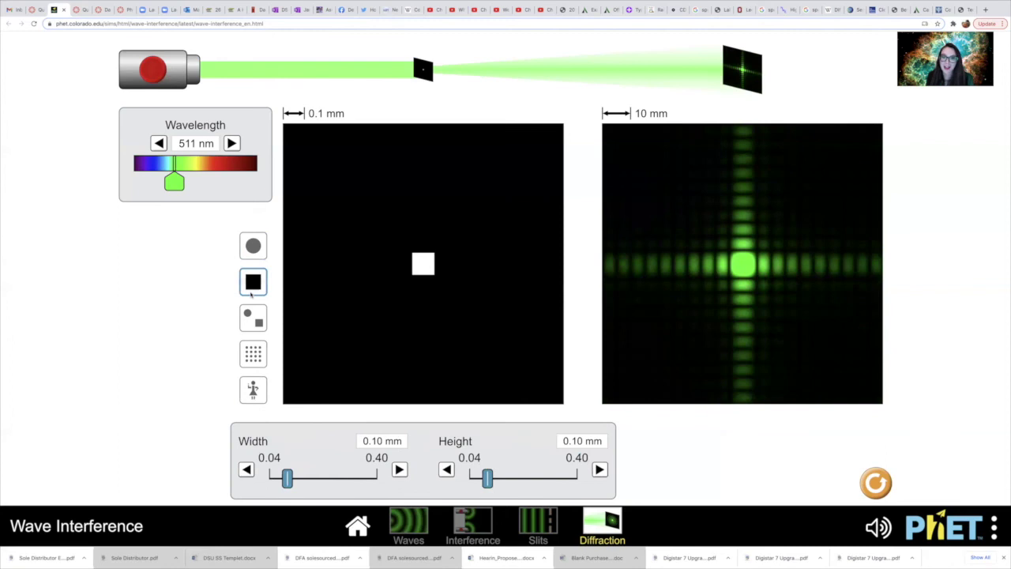
pyautogui.click(253, 247)
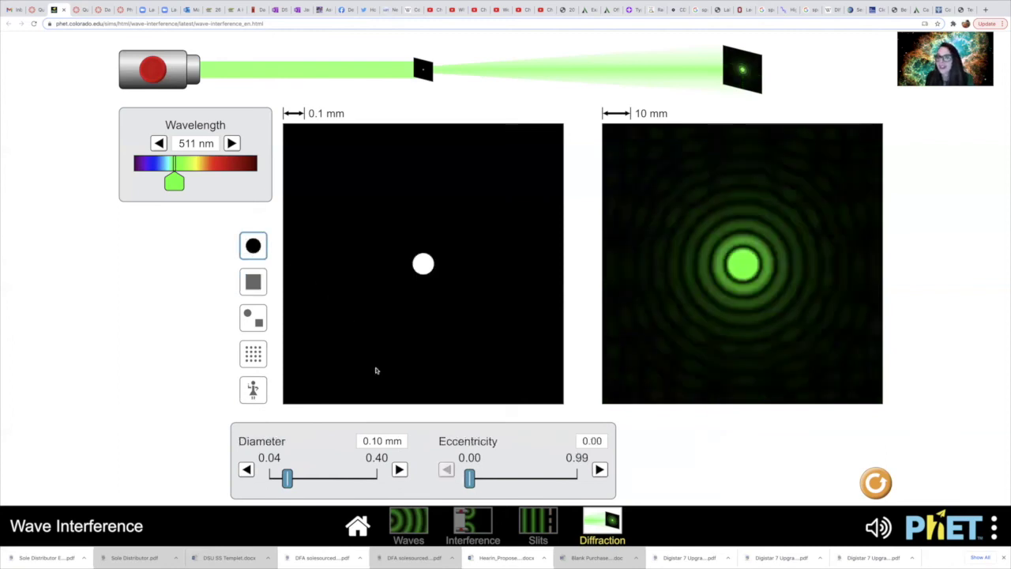
# Set the circular aperture's diameter to 0.04 mm and the laser's wavelength to 582 nm.
pyautogui.moveTo(285, 477)
pyautogui.mouseDown()
pyautogui.moveTo(358, 476)
pyautogui.moveTo(268, 476)
pyautogui.moveTo(335, 476)
pyautogui.moveTo(287, 476)
pyautogui.mouseUp()
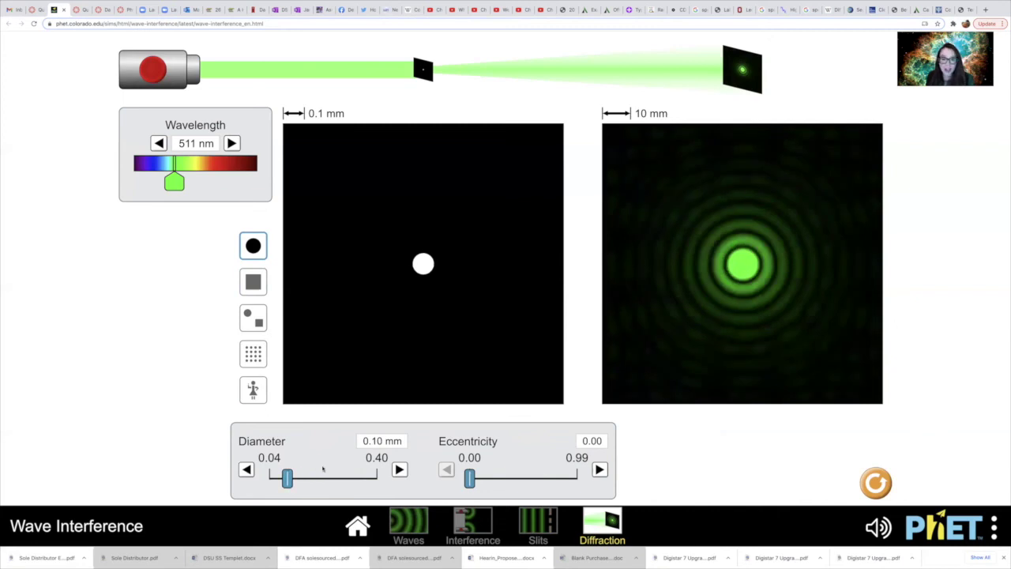
pyautogui.moveTo(287, 476); pyautogui.dragTo(266, 477)
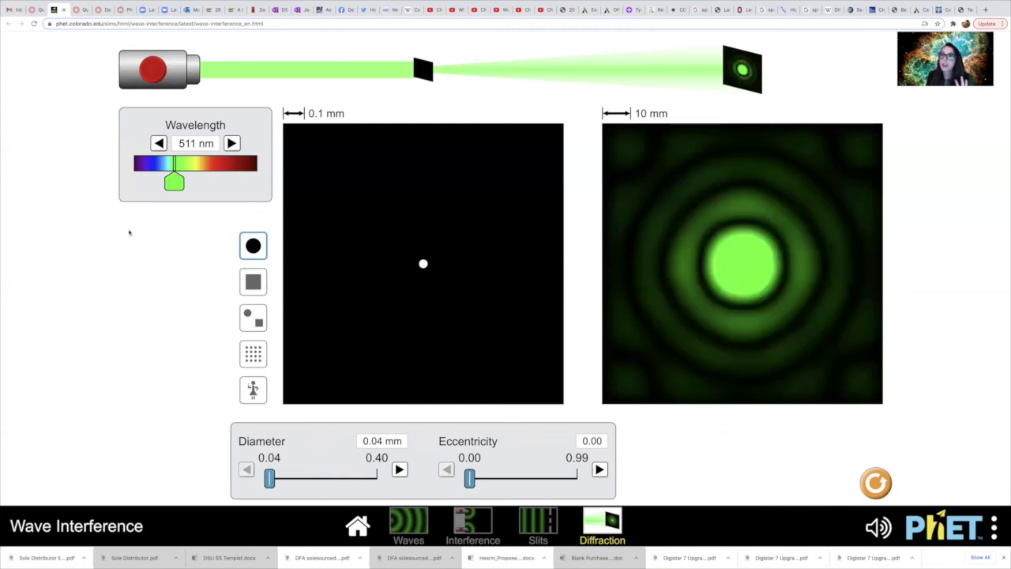
pyautogui.moveTo(172, 183); pyautogui.dragTo(196, 183)
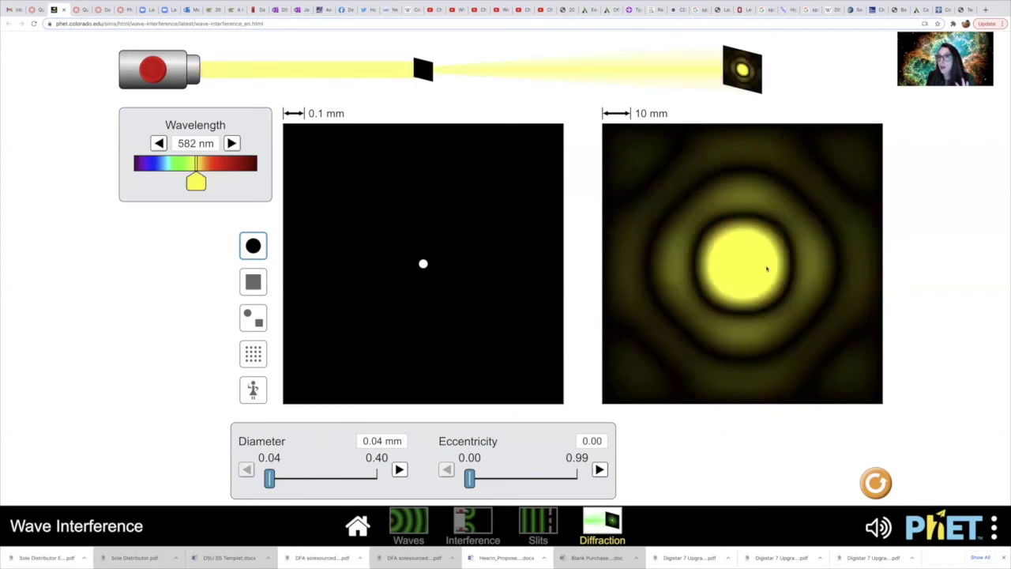